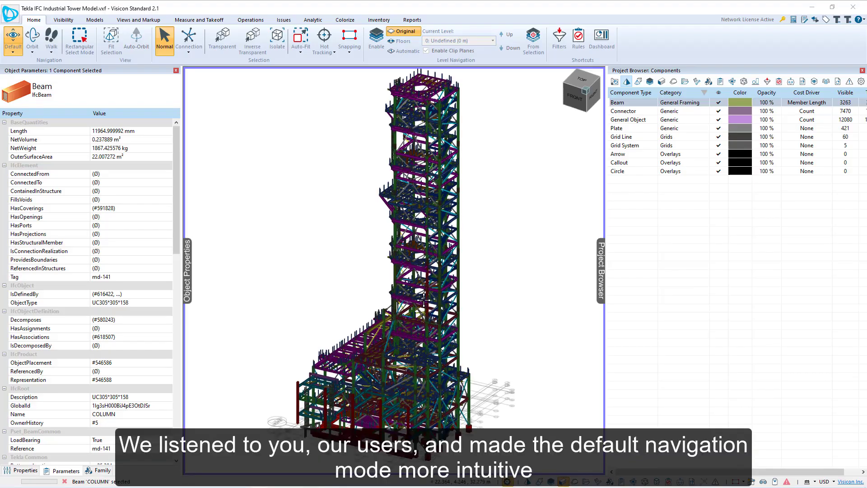
{"action": "scroll", "coordinate": [429, 293], "scroll_direction": "up", "scroll_amount": 2}
{"action": "scroll", "coordinate": [429, 293], "scroll_direction": "up", "scroll_amount": 2}
{"action": "scroll", "coordinate": [428, 293], "scroll_direction": "up", "scroll_amount": 2}
{"action": "scroll", "coordinate": [428, 293], "scroll_direction": "up", "scroll_amount": 2}
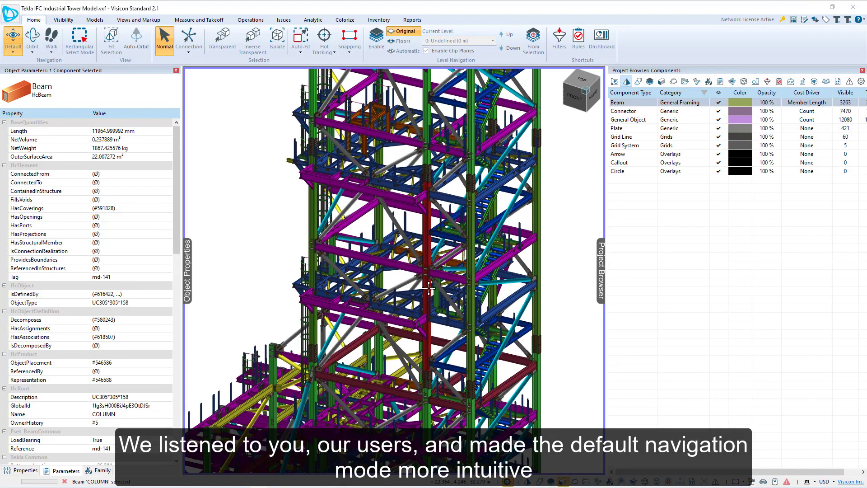
{"action": "scroll", "coordinate": [428, 294], "scroll_direction": "up", "scroll_amount": 2}
{"action": "scroll", "coordinate": [428, 285], "scroll_direction": "up", "scroll_amount": 2}
{"action": "scroll", "coordinate": [429, 285], "scroll_direction": "up", "scroll_amount": 2}
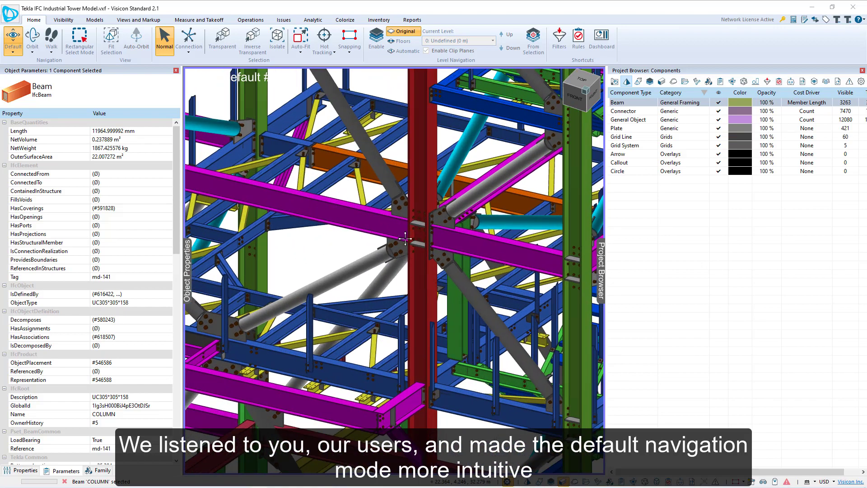
{"action": "scroll", "coordinate": [434, 249], "scroll_direction": "up", "scroll_amount": 2}
Orbit to the green column joint and add a clip plane through the column
{"action": "left_click_drag", "start_coordinate": [435, 249], "coordinate": [304, 188]}
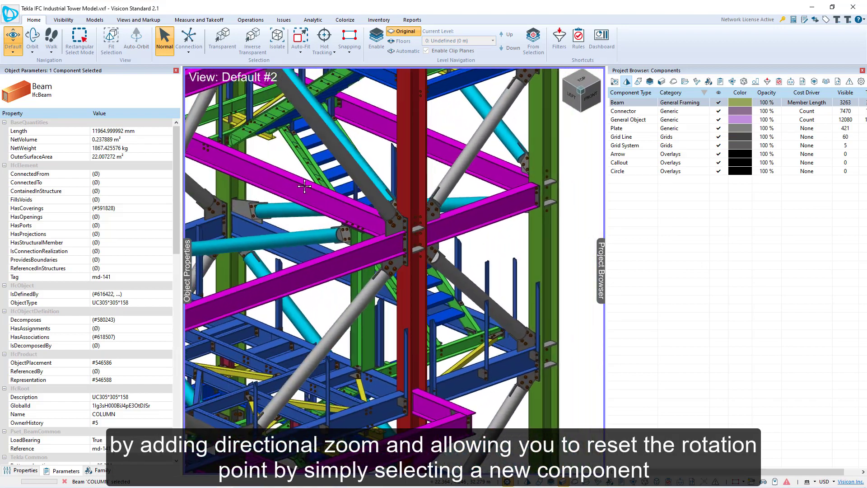
{"action": "left_click", "coordinate": [234, 140]}
{"action": "mouse_move", "coordinate": [403, 202]}
{"action": "left_mouse_down"}
{"action": "mouse_move", "coordinate": [312, 241]}
{"action": "mouse_move", "coordinate": [266, 246]}
{"action": "left_mouse_up"}
{"action": "left_click", "coordinate": [312, 241]}
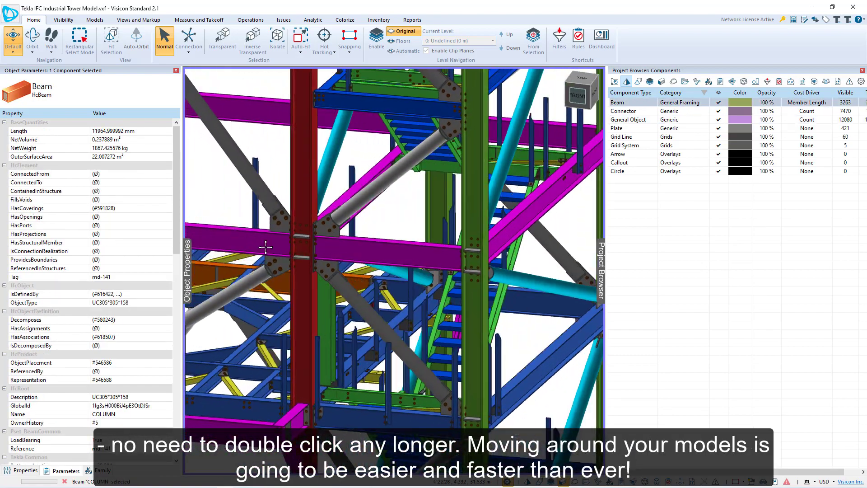
{"action": "middle_click_drag", "start_coordinate": [284, 248], "coordinate": [386, 271]}
{"action": "scroll", "coordinate": [385, 272], "scroll_direction": "up", "scroll_amount": 3}
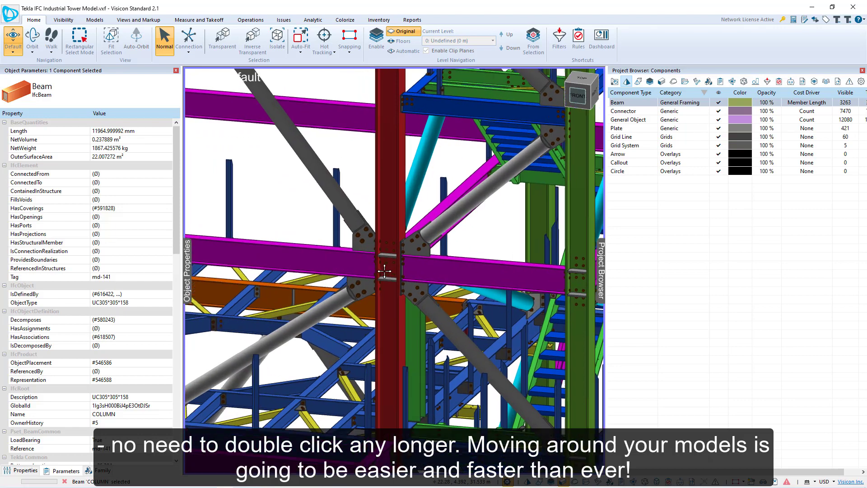
{"action": "scroll", "coordinate": [385, 273], "scroll_direction": "up", "scroll_amount": 2}
{"action": "scroll", "coordinate": [380, 293], "scroll_direction": "up", "scroll_amount": 1}
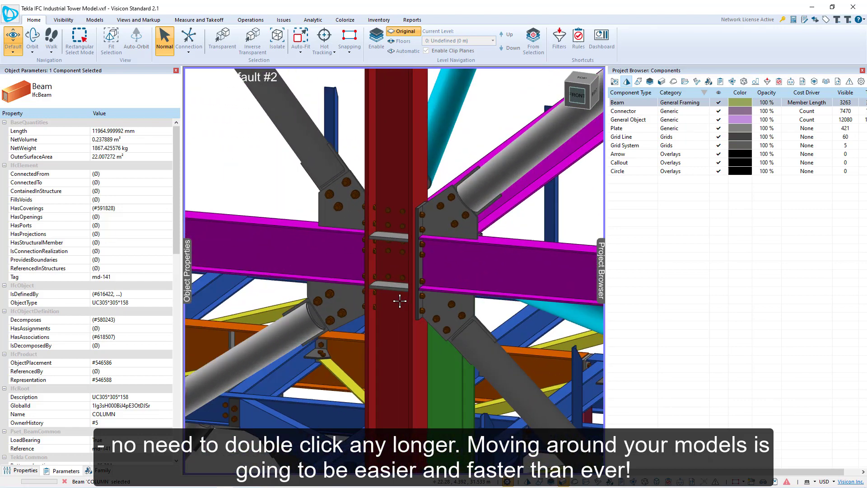
{"action": "left_click_drag", "start_coordinate": [378, 293], "coordinate": [390, 264]}
{"action": "right_click", "coordinate": [390, 264]}
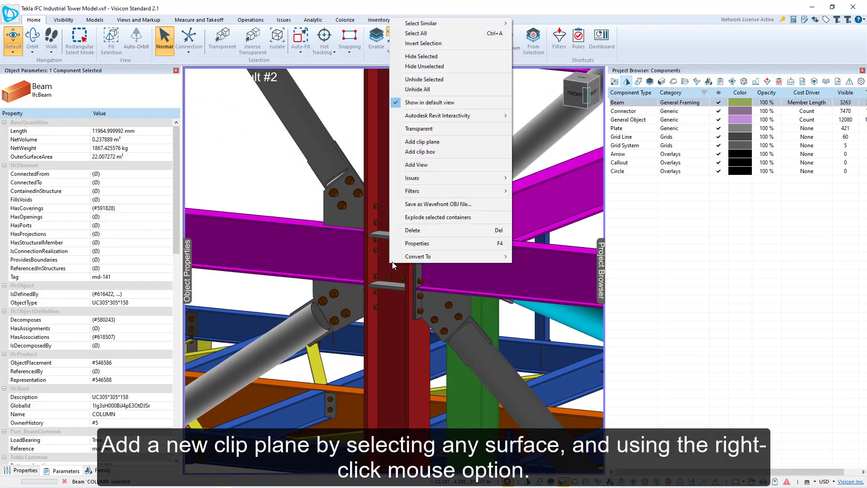
{"action": "left_click", "coordinate": [442, 143]}
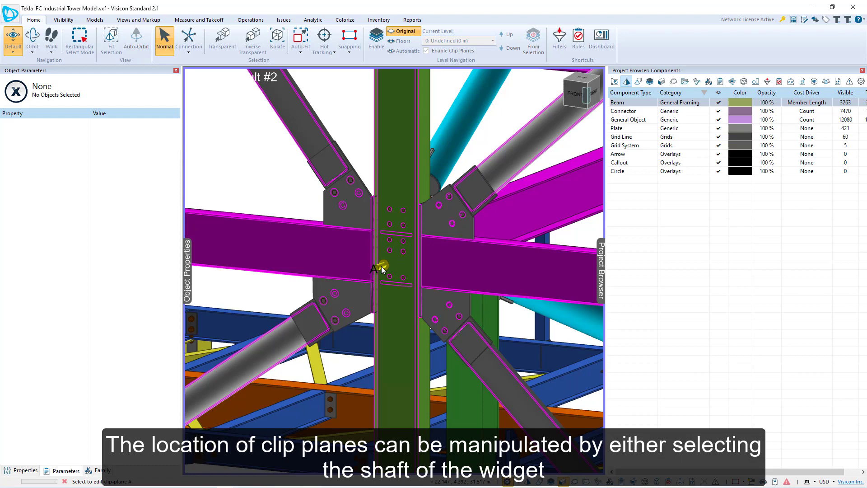
{"action": "mouse_move", "coordinate": [381, 266]}
{"action": "left_mouse_down"}
{"action": "mouse_move", "coordinate": [377, 279]}
{"action": "mouse_move", "coordinate": [382, 272]}
{"action": "left_mouse_up"}
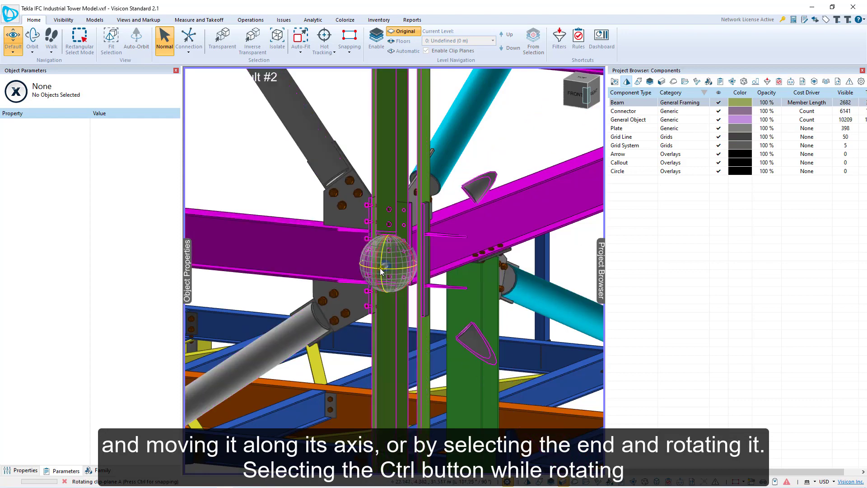
{"action": "left_click_drag", "start_coordinate": [381, 271], "coordinate": [379, 269]}
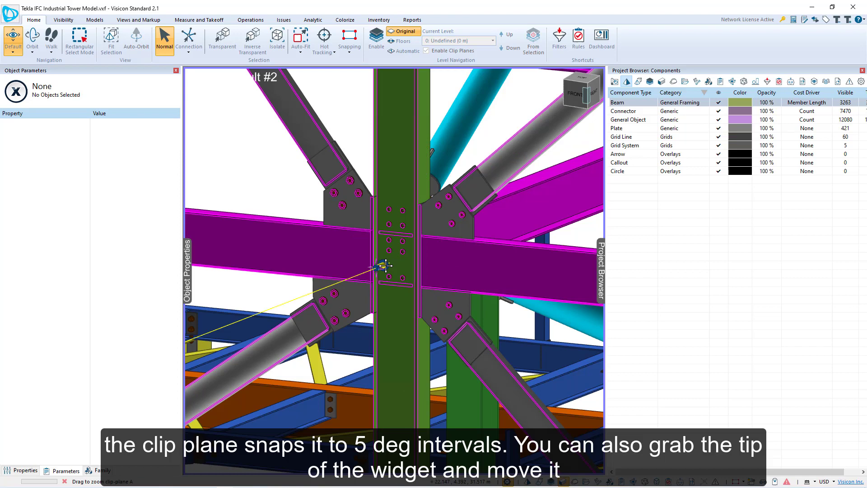
{"action": "left_click_drag", "start_coordinate": [386, 265], "coordinate": [377, 236]}
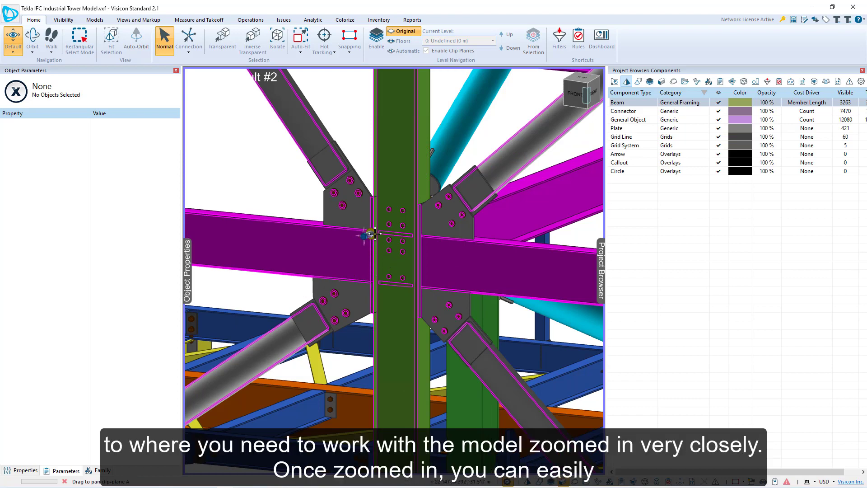
{"action": "scroll", "coordinate": [373, 234], "scroll_direction": "up", "scroll_amount": 5}
{"action": "scroll", "coordinate": [373, 234], "scroll_direction": "up", "scroll_amount": 2}
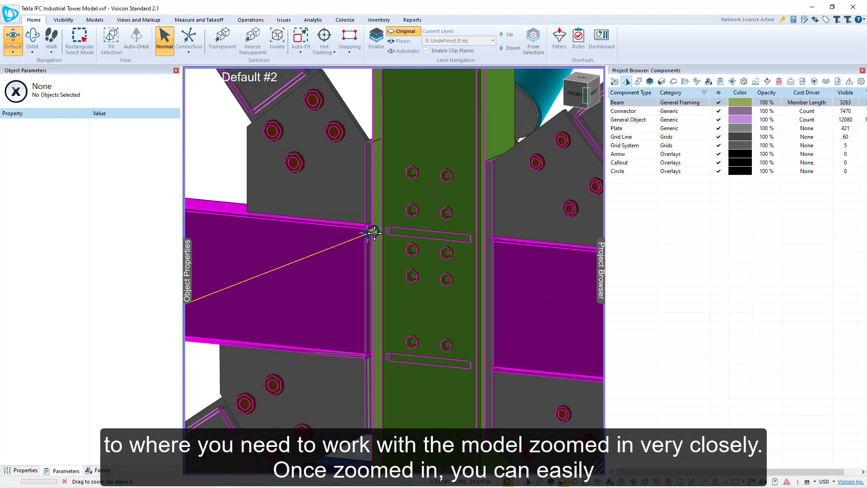
{"action": "scroll", "coordinate": [373, 234], "scroll_direction": "up", "scroll_amount": 2}
{"action": "scroll", "coordinate": [374, 232], "scroll_direction": "up", "scroll_amount": 2}
{"action": "scroll", "coordinate": [376, 230], "scroll_direction": "up", "scroll_amount": 2}
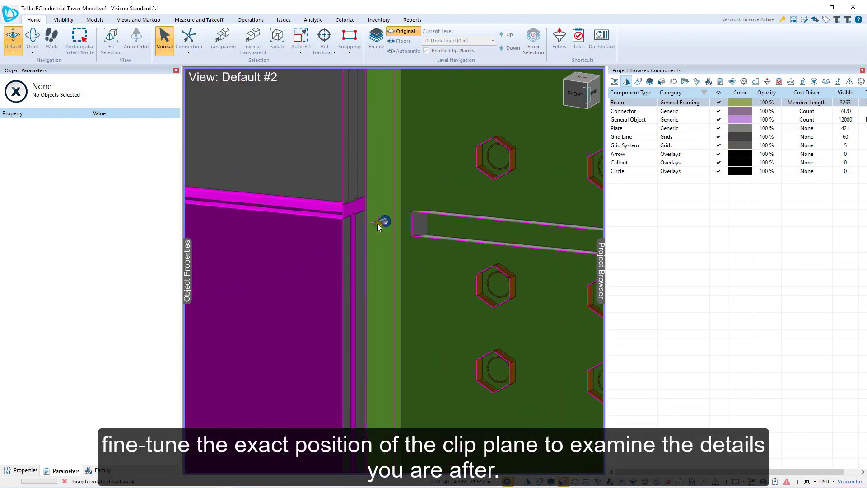
Rotate the clip plane's cut through the joint, then turn the clip plane off in Visibility
{"action": "left_click_drag", "start_coordinate": [379, 223], "coordinate": [400, 233]}
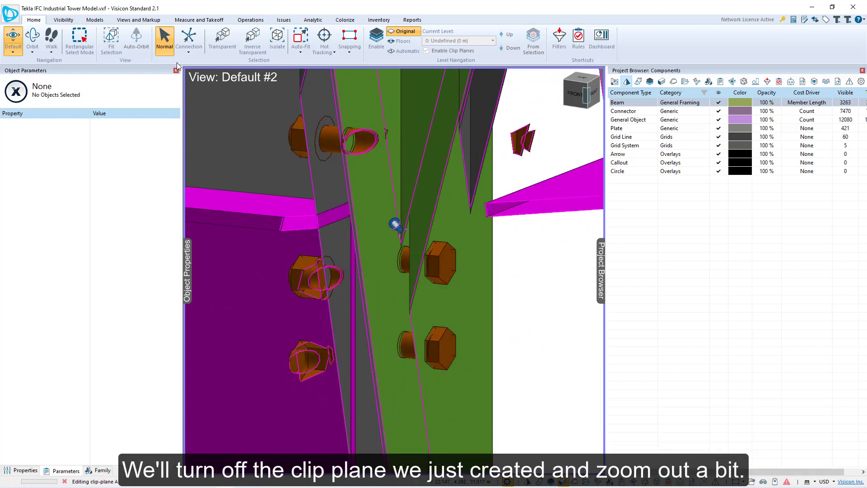
{"action": "left_click", "coordinate": [63, 20]}
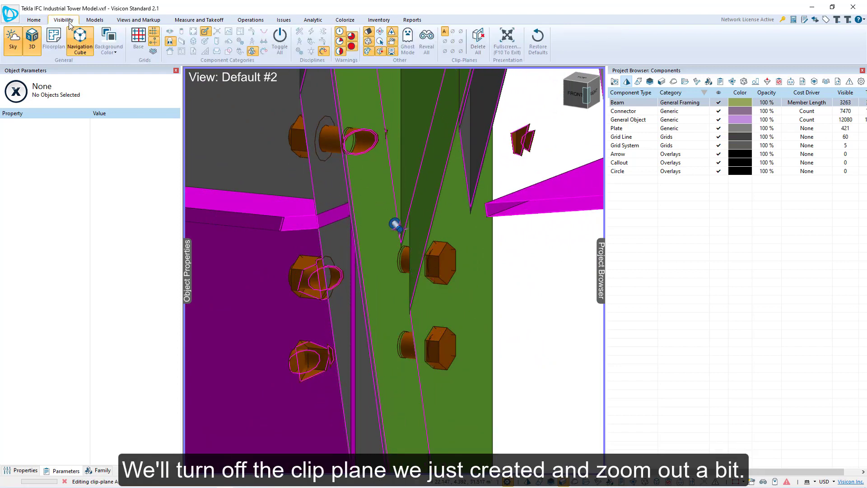
{"action": "left_click", "coordinate": [445, 32]}
{"action": "scroll", "coordinate": [407, 241], "scroll_direction": "down", "scroll_amount": 3}
{"action": "scroll", "coordinate": [407, 242], "scroll_direction": "down", "scroll_amount": 3}
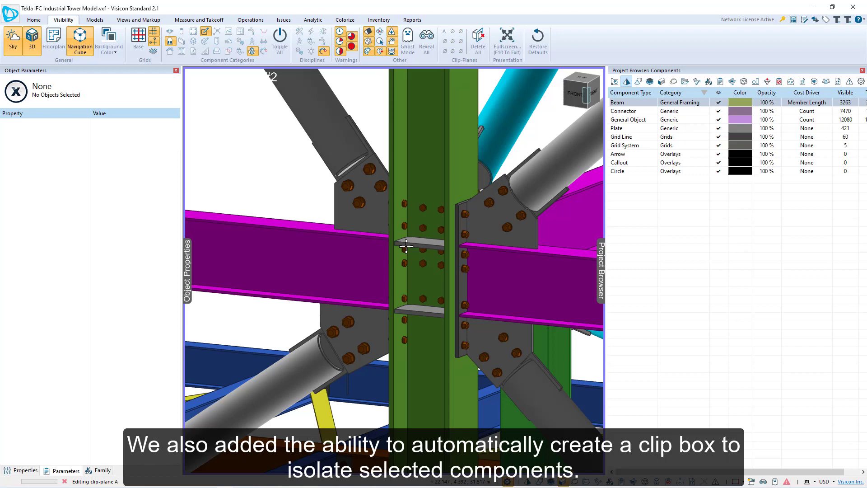
{"action": "scroll", "coordinate": [406, 240], "scroll_direction": "down", "scroll_amount": 2}
{"action": "scroll", "coordinate": [400, 237], "scroll_direction": "down", "scroll_amount": 1}
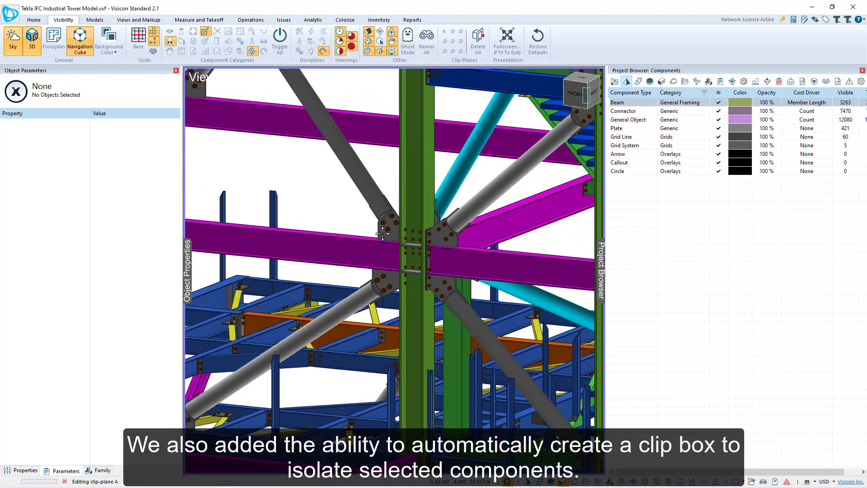
Select the five connection plates at the brace joint and add a clip box around them
{"action": "left_click", "coordinate": [393, 237]}
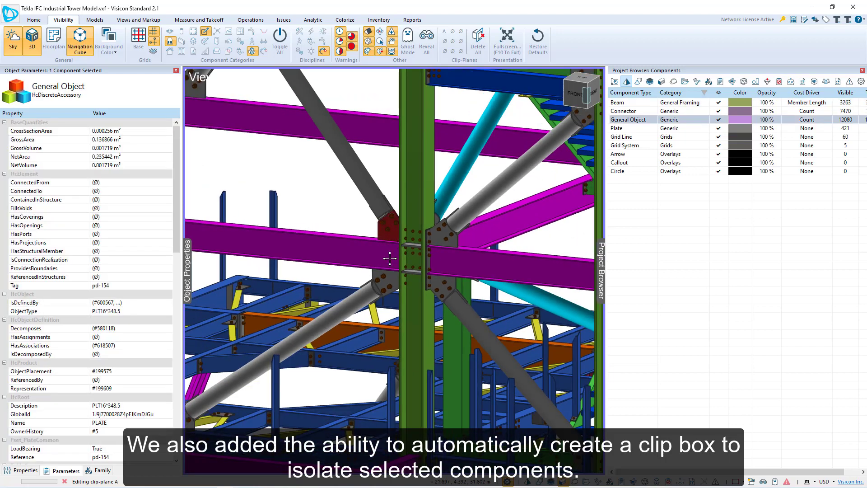
{"action": "left_click", "coordinate": [386, 279], "text": "ctrl"}
{"action": "left_click", "coordinate": [437, 237], "text": "ctrl"}
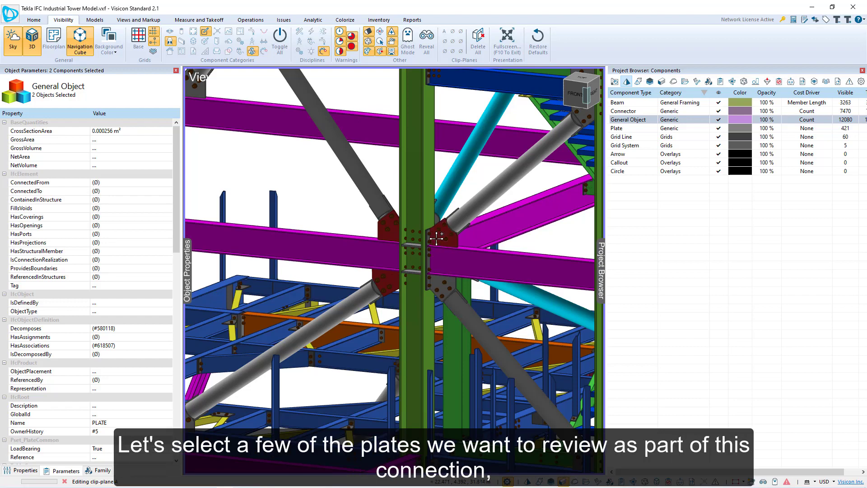
{"action": "left_click", "coordinate": [442, 284], "text": "ctrl"}
{"action": "scroll", "coordinate": [474, 264], "scroll_direction": "down", "scroll_amount": 1}
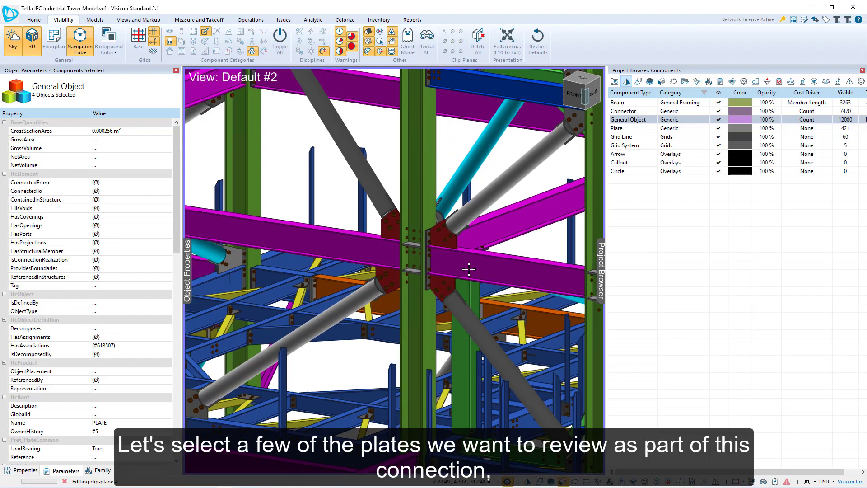
{"action": "left_click_drag", "start_coordinate": [469, 269], "coordinate": [465, 238]}
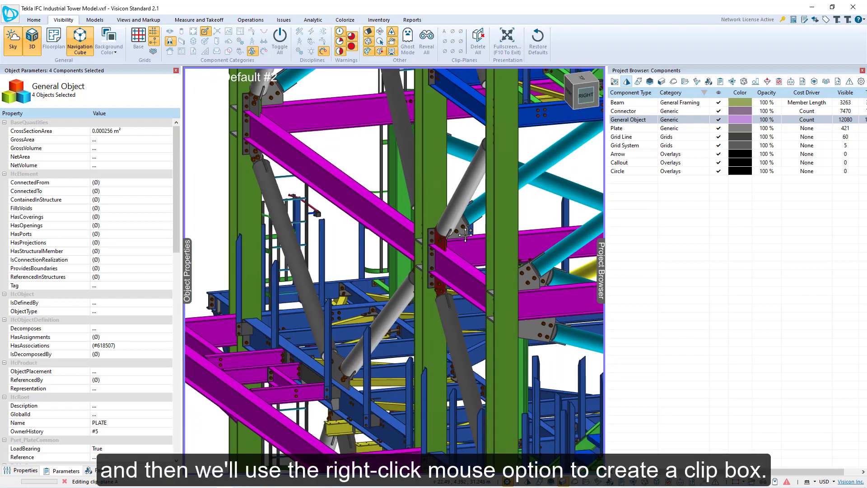
{"action": "left_click", "coordinate": [464, 236], "text": "ctrl"}
{"action": "right_click", "coordinate": [434, 238]}
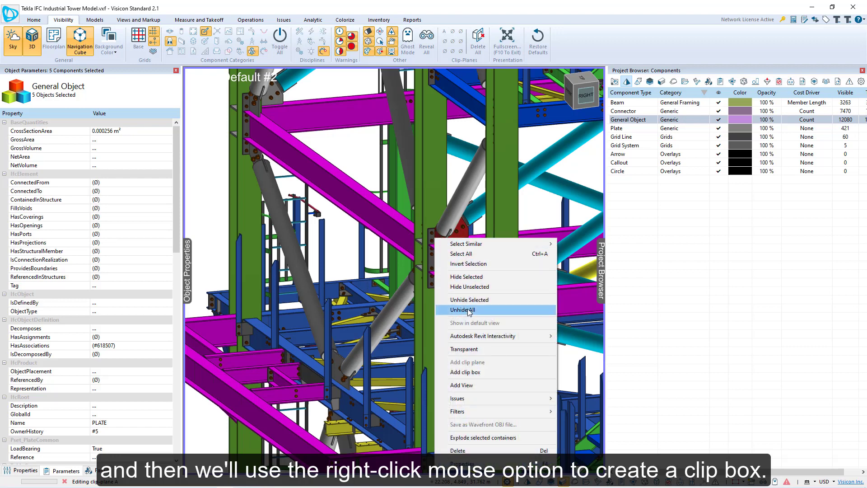
{"action": "left_click", "coordinate": [466, 372]}
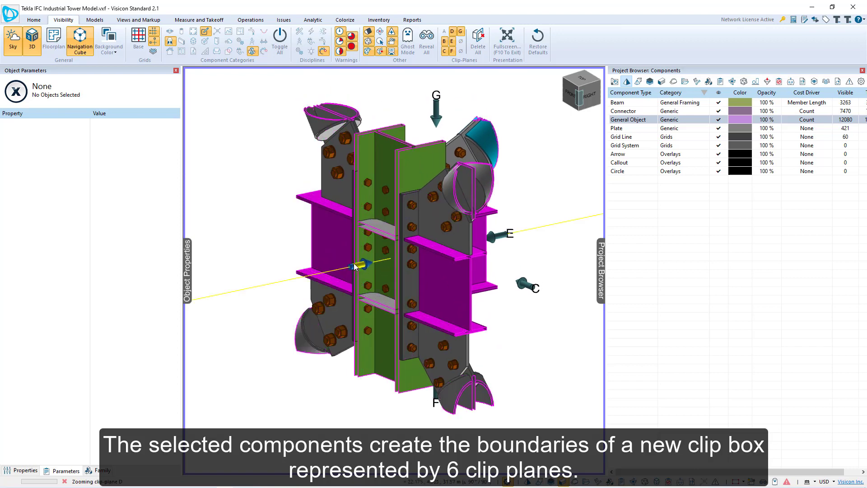
Orbit the isolated connection to a new angle and tilt clip plane C of the box
{"action": "mouse_move", "coordinate": [356, 266]}
{"action": "left_mouse_down"}
{"action": "mouse_move", "coordinate": [442, 300]}
{"action": "mouse_move", "coordinate": [450, 325]}
{"action": "mouse_move", "coordinate": [444, 313]}
{"action": "left_mouse_up"}
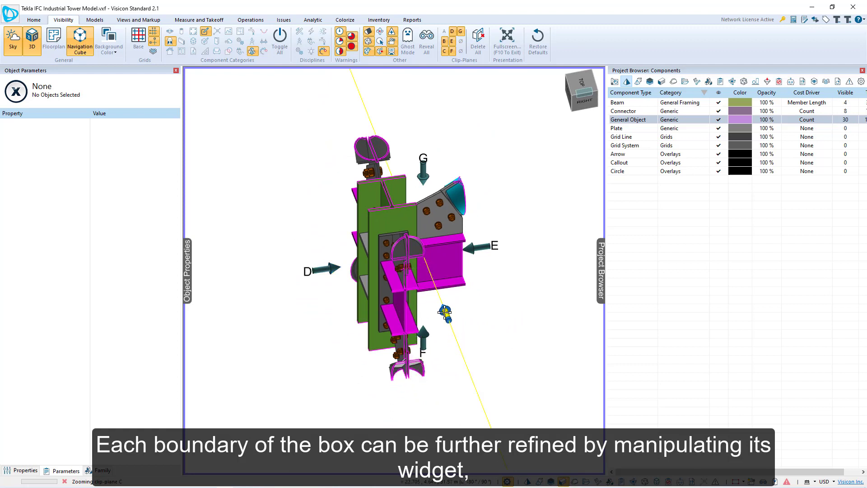
{"action": "mouse_move", "coordinate": [500, 292]}
{"action": "left_mouse_down"}
{"action": "mouse_move", "coordinate": [512, 298]}
{"action": "mouse_move", "coordinate": [495, 303]}
{"action": "left_mouse_up"}
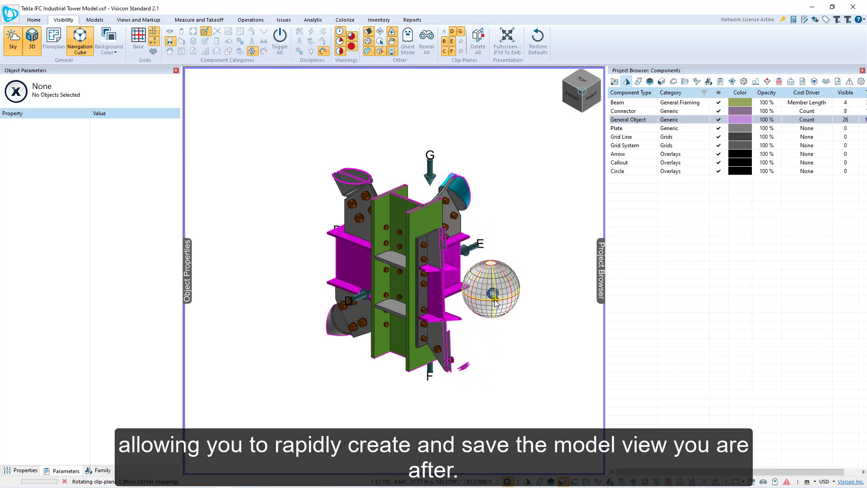